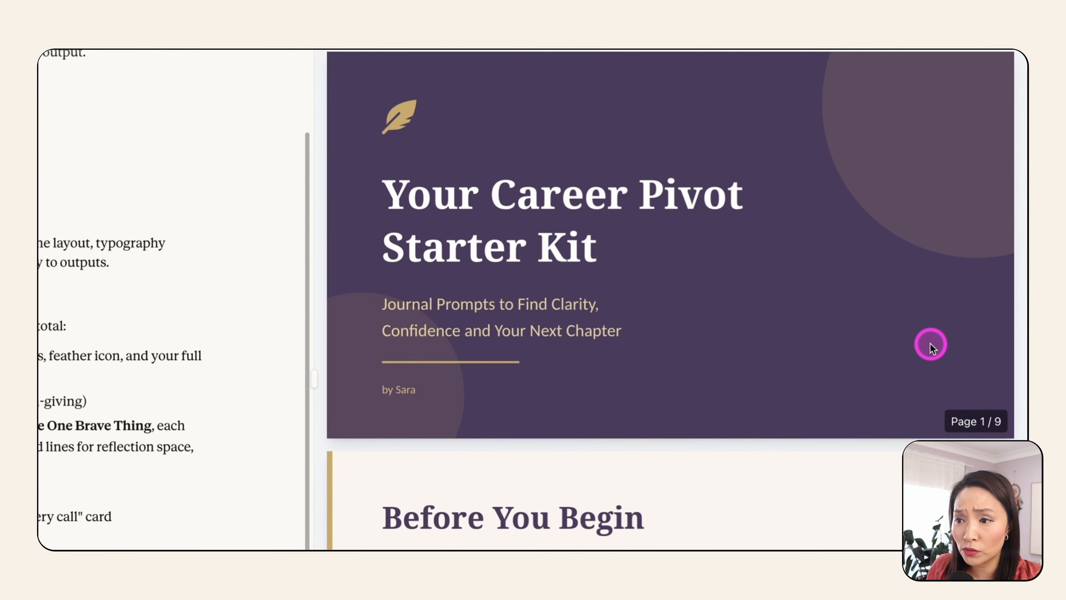
Examine the slides of the generated Career Pivot Starter Kit deck, checking the prompt pages and their reflection space.
scroll(931, 343, "down", 10)
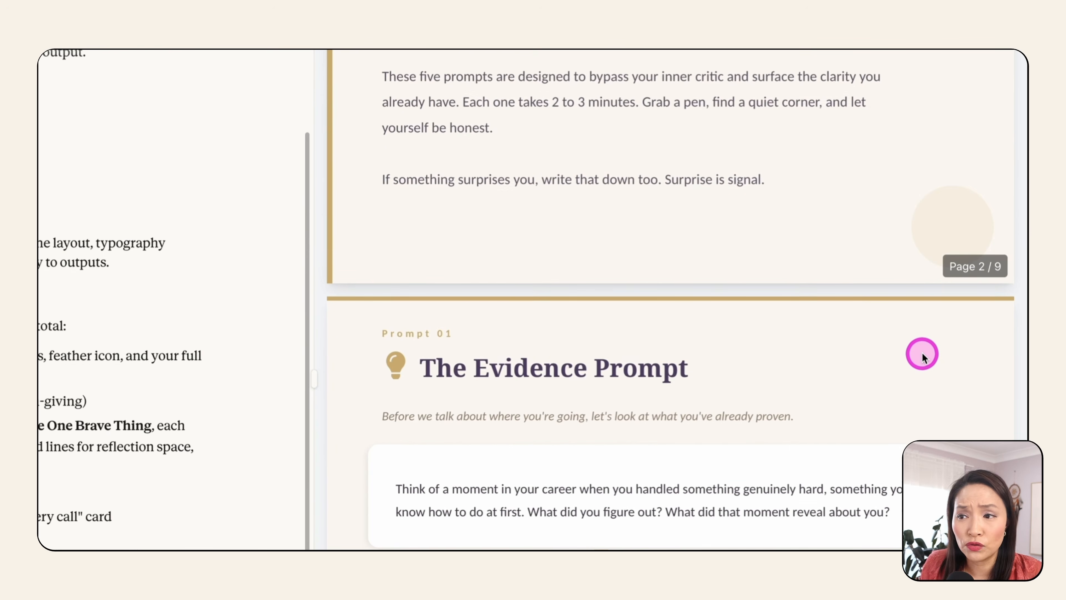
scroll(923, 354, "down", 2)
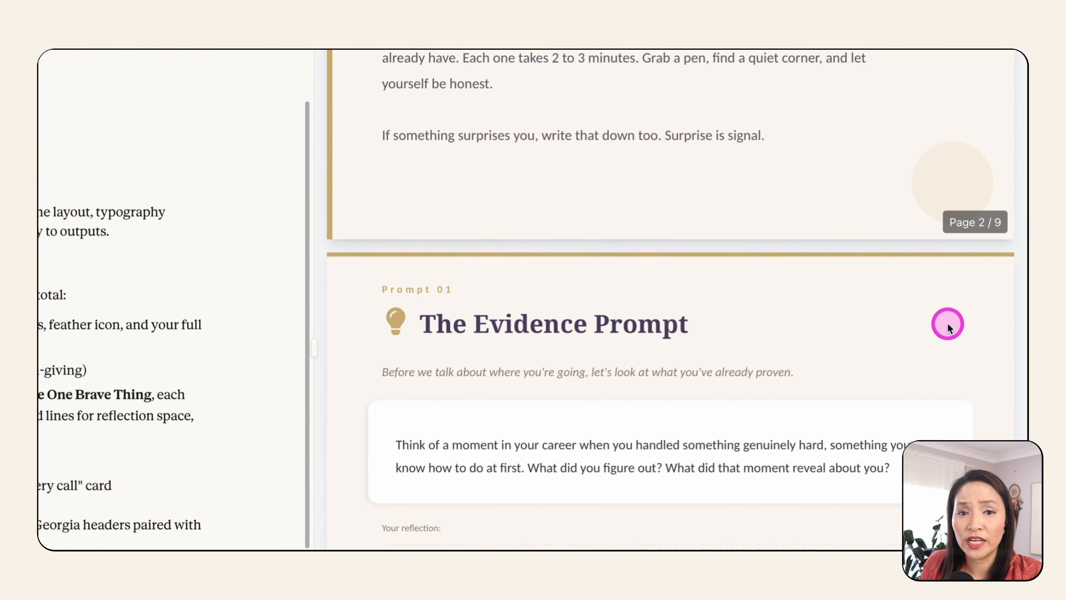
scroll(865, 404, "down", 7)
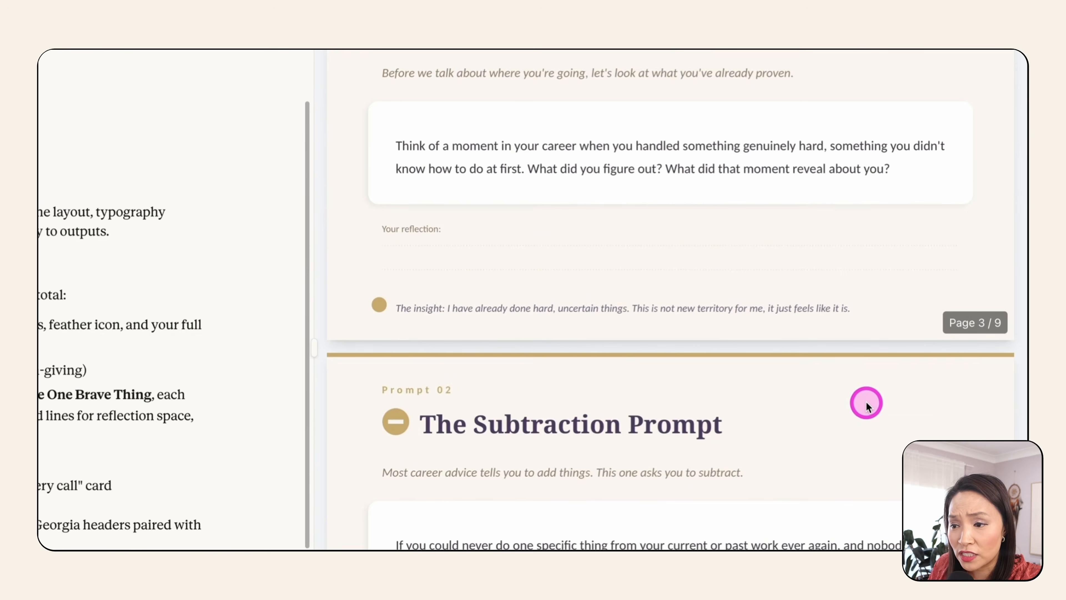
scroll(867, 404, "down", 9)
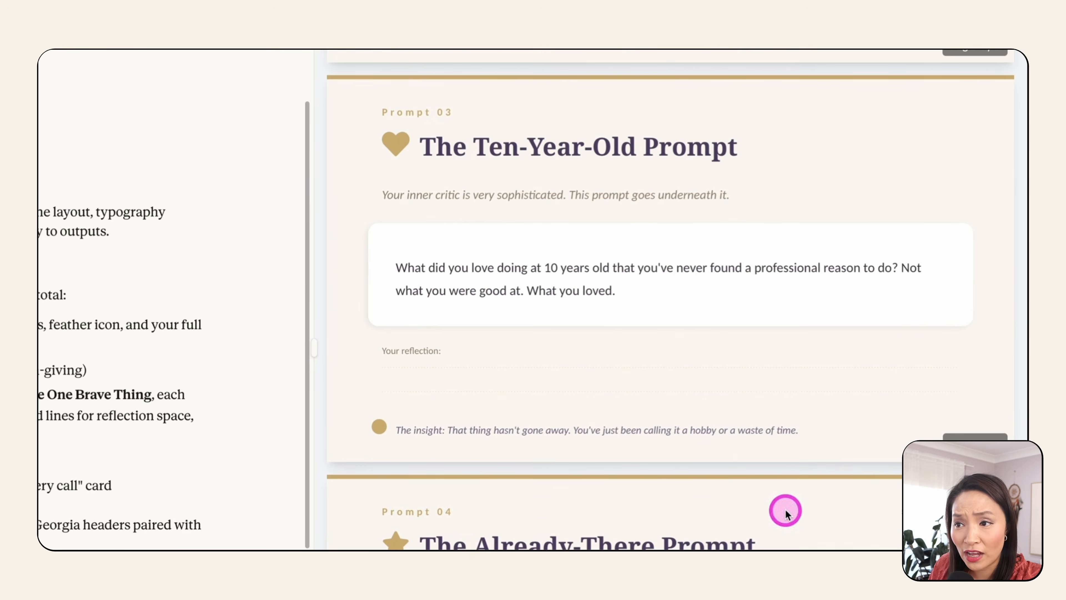
scroll(785, 513, "down", 4)
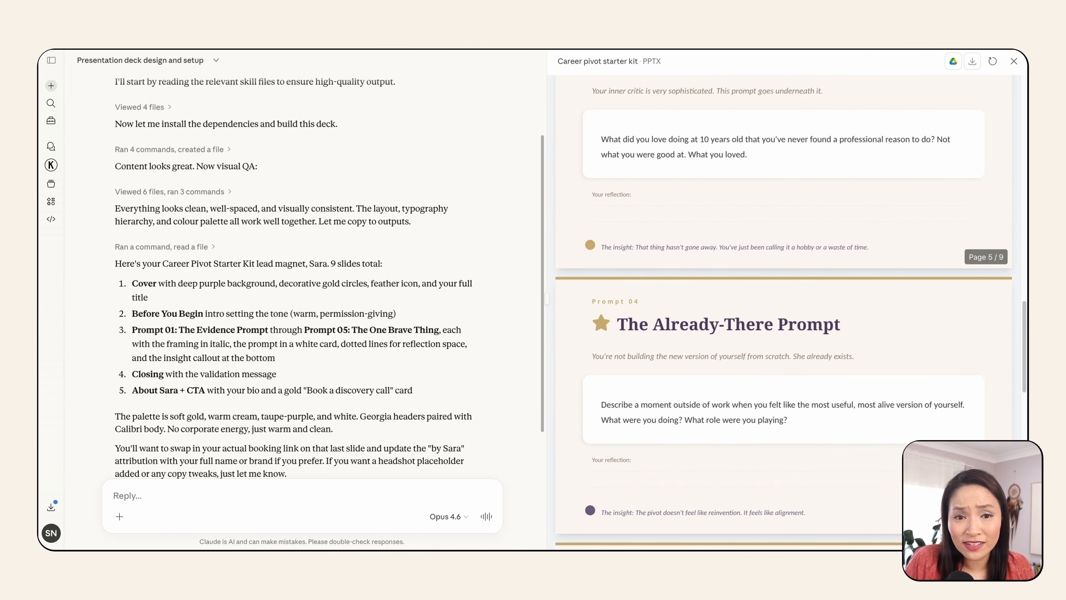
scroll(938, 441, "down", 19)
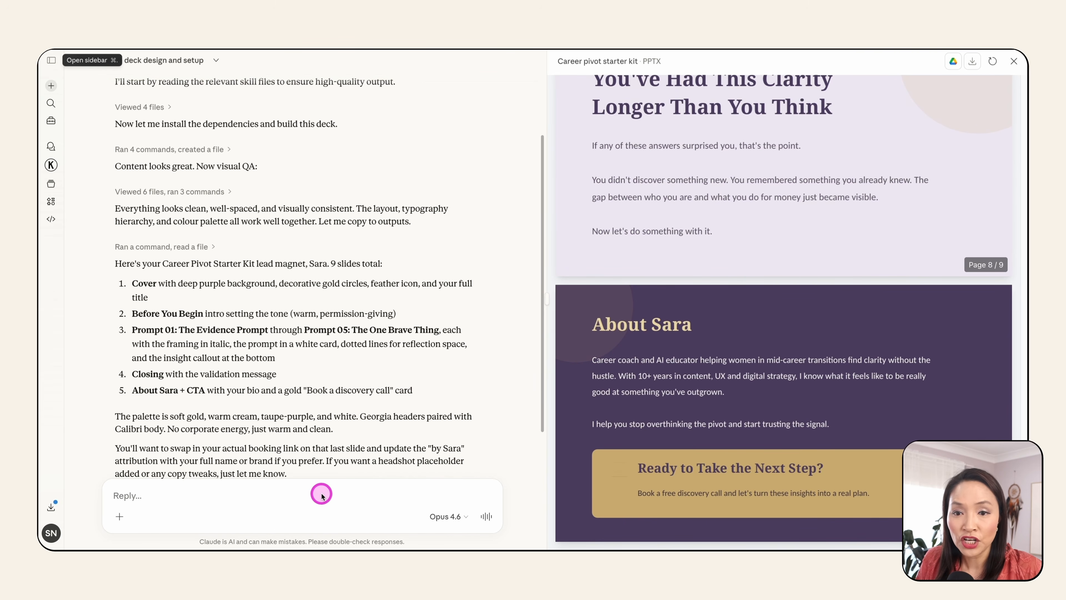
scroll(871, 459, "up", 10)
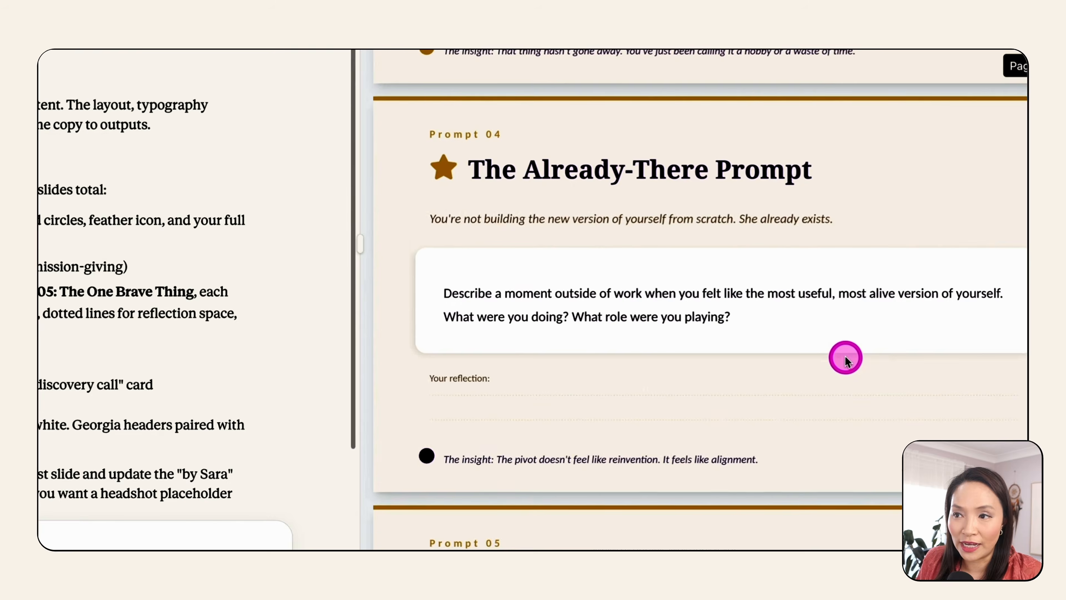
scroll(846, 359, "up", 10)
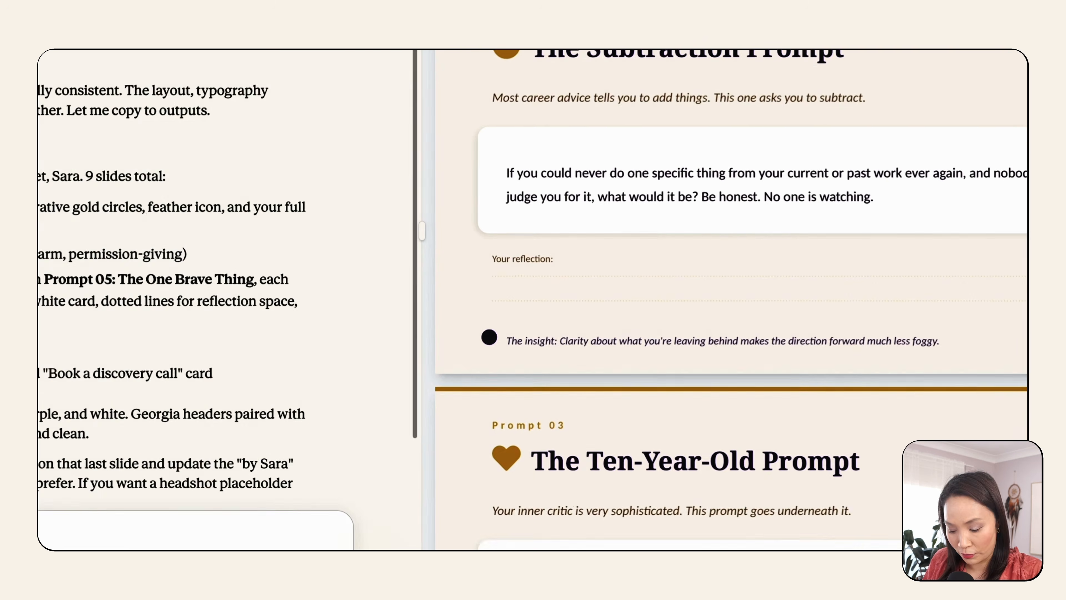
Ask Claude to add at least 2 more reflection lines on each page to give people space to write.
left_click(250, 477)
type("I love this but I feel we need to add at least 2 more lines for the reflection on each page. Give people space to write.")
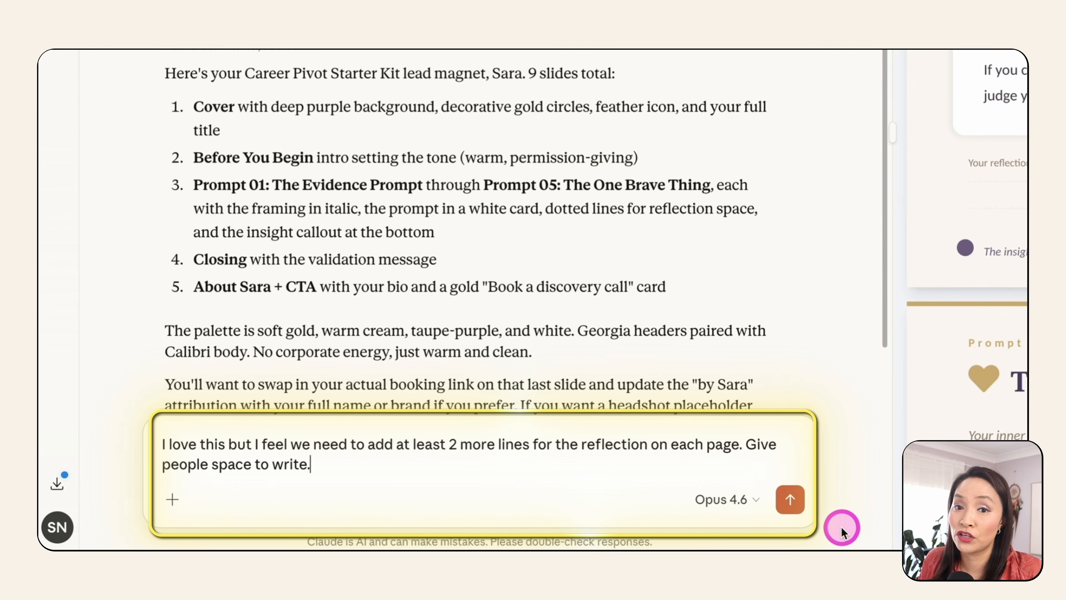
left_click(789, 500)
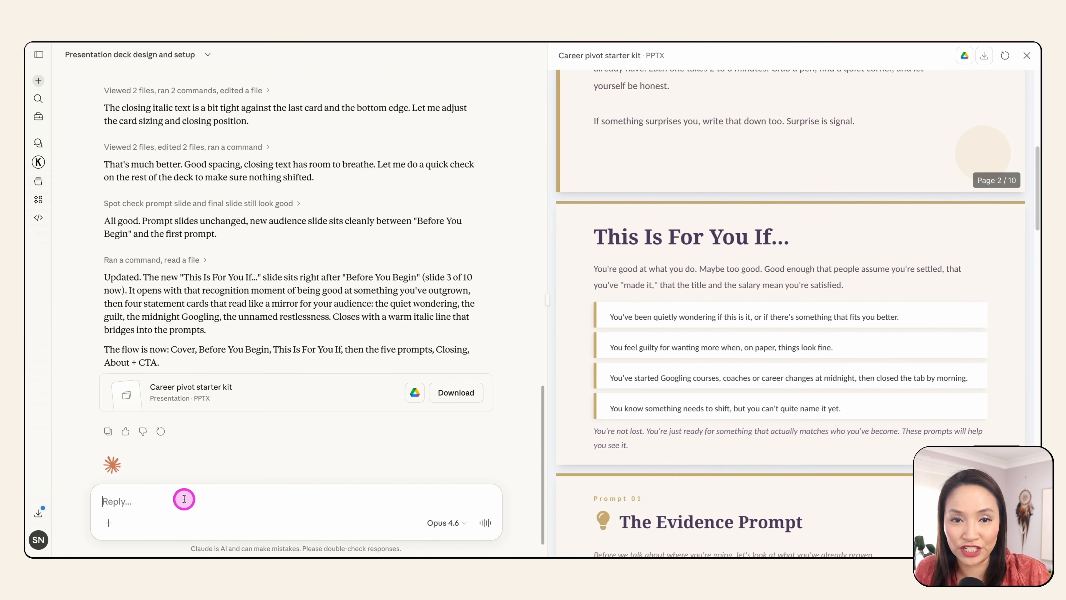
Ask Claude to add one more slide with information about me and my story.
left_click(184, 499)
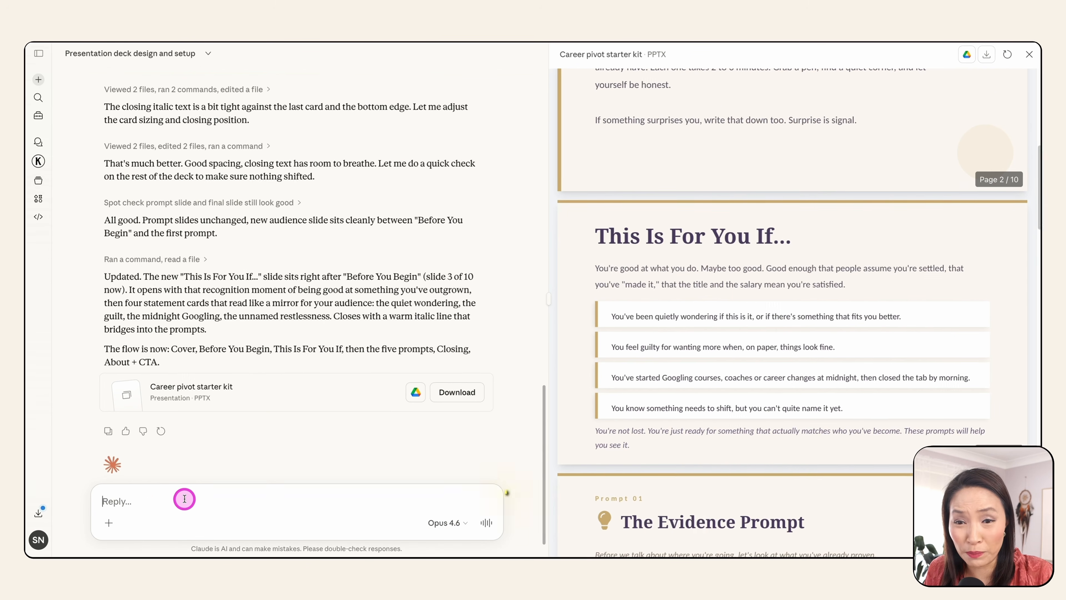
type("Can you add one more slide to add information about me and my story.")
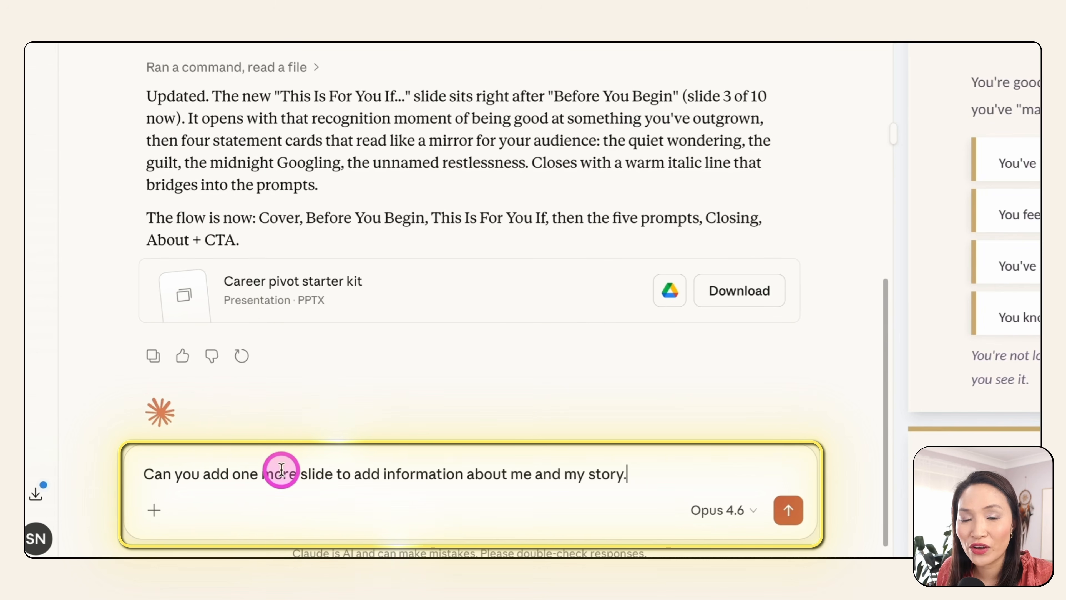
left_click(794, 516)
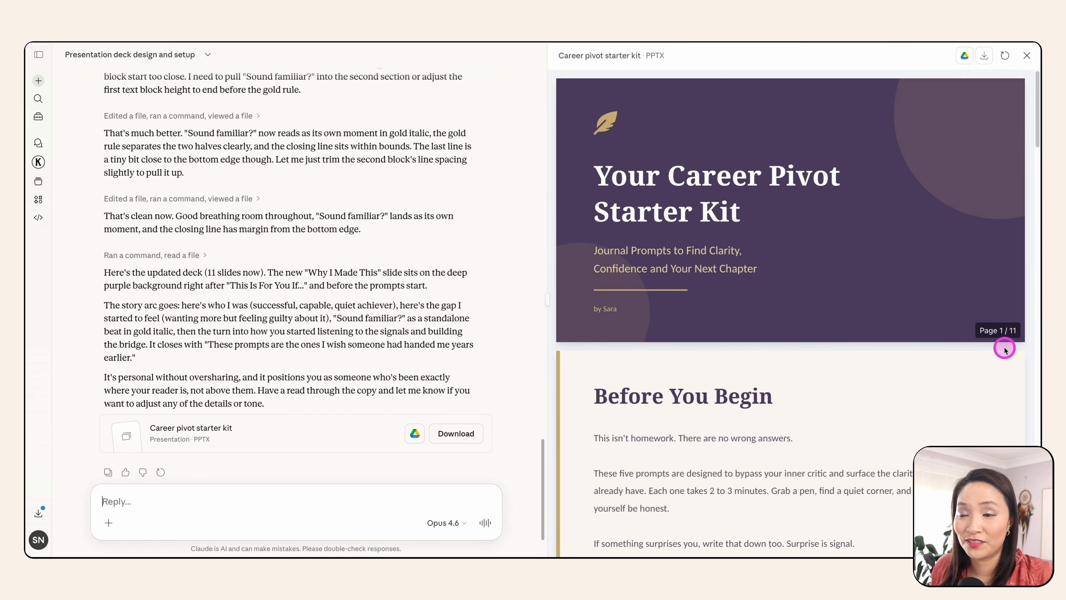
Review the updated deck, including the "Why I Made This" slide, and open it in Google Slides.
scroll(1005, 348, "down", 2)
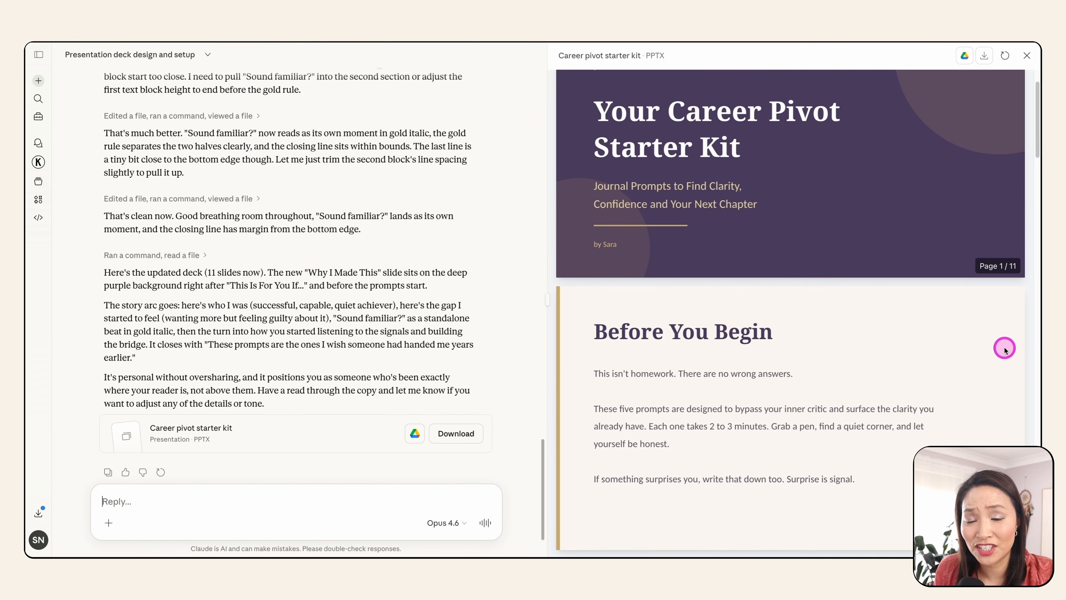
scroll(1005, 348, "down", 20)
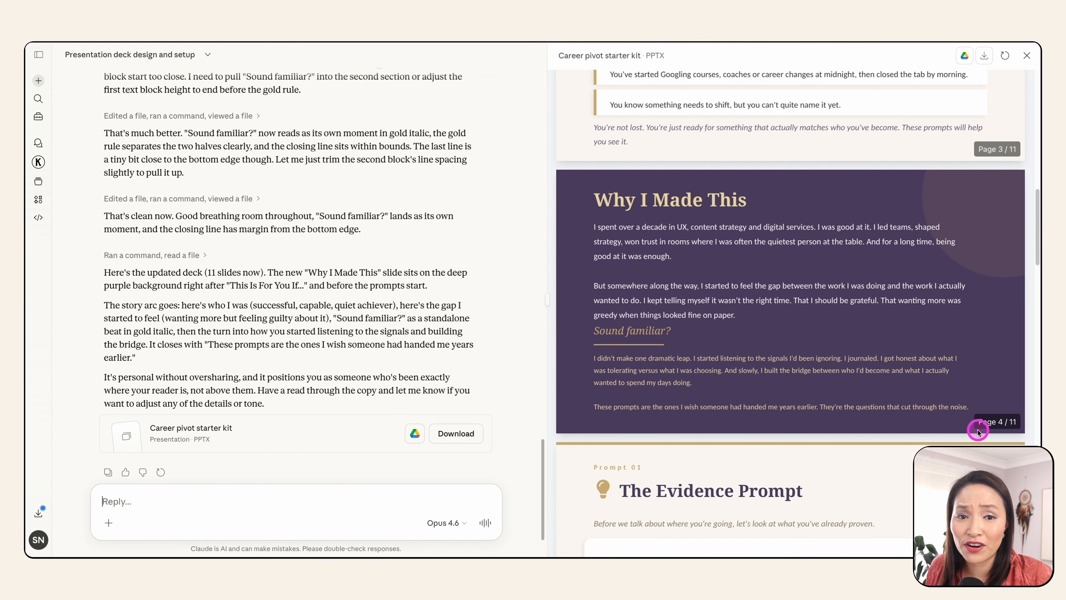
scroll(978, 431, "down", 15)
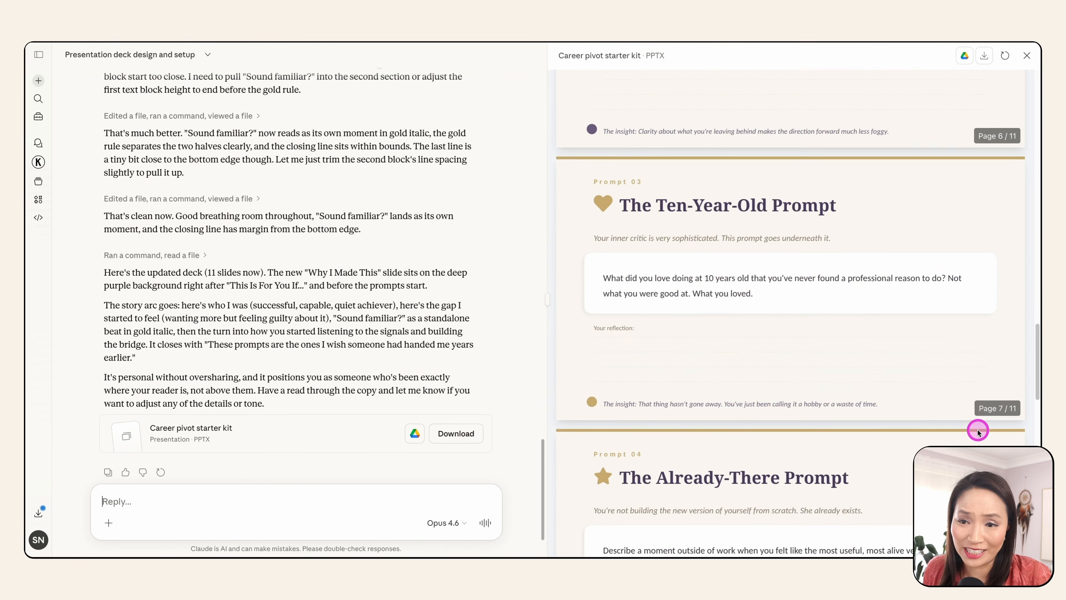
scroll(978, 432, "down", 2)
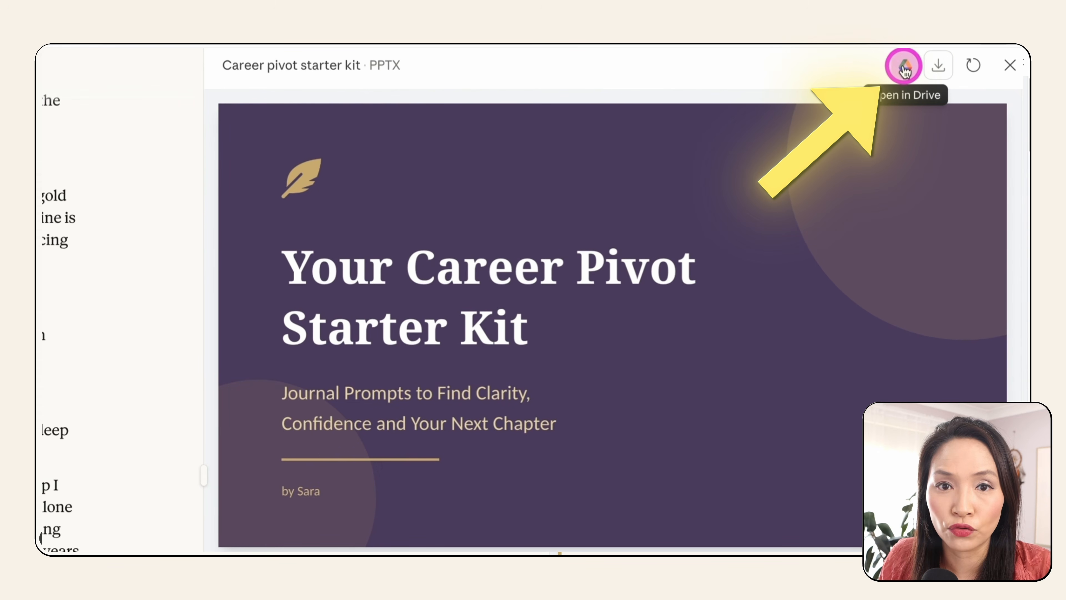
left_click(905, 67)
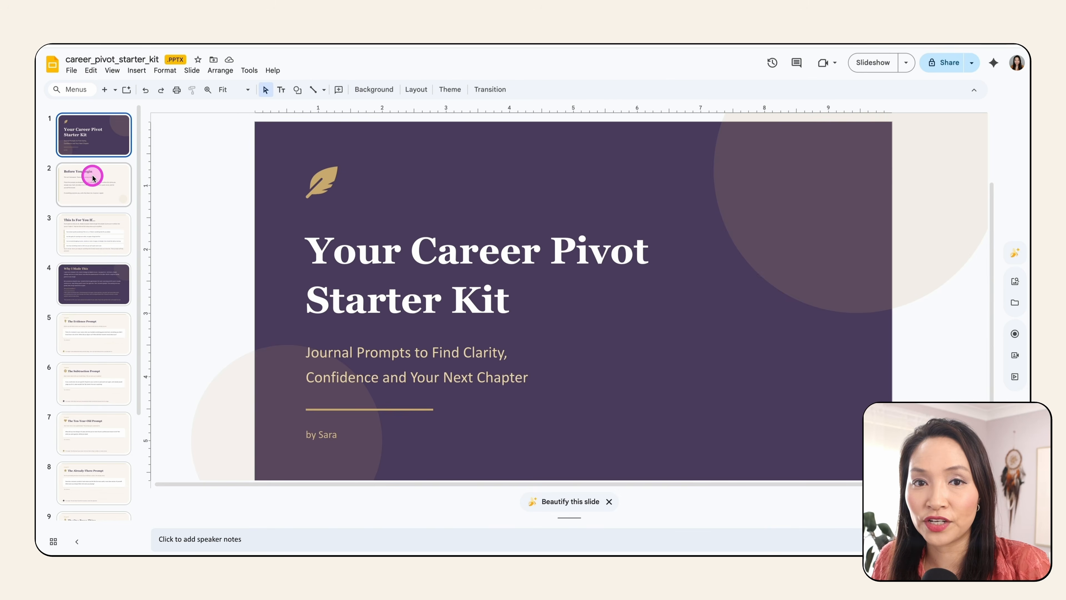
Go through the slides up to "The Subtraction Prompt" and append "-o" to that slide's title.
left_click(93, 178)
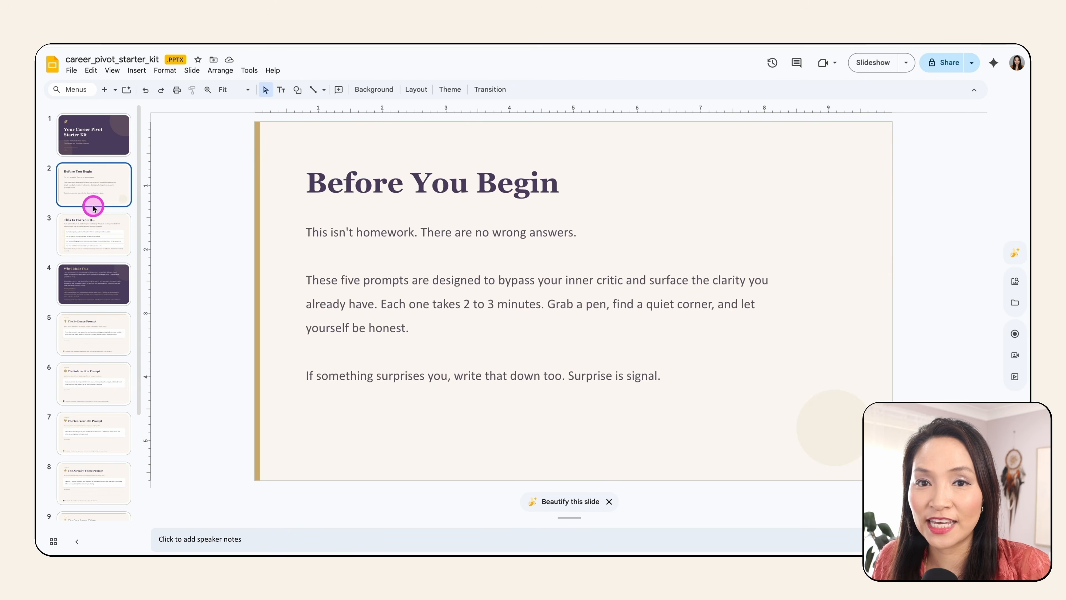
left_click(96, 235)
left_click(103, 289)
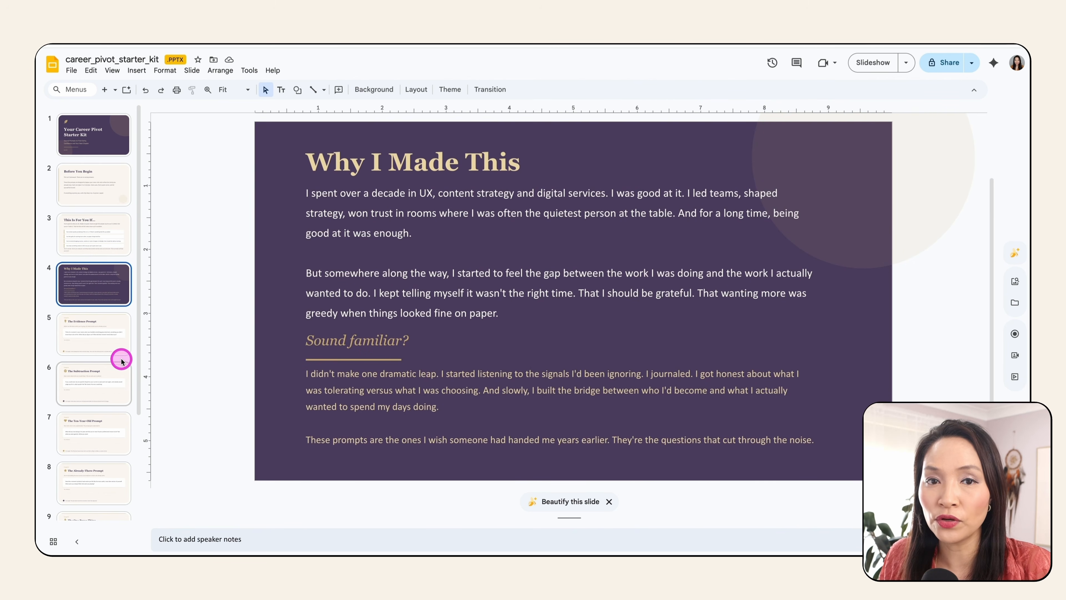
left_click(112, 381)
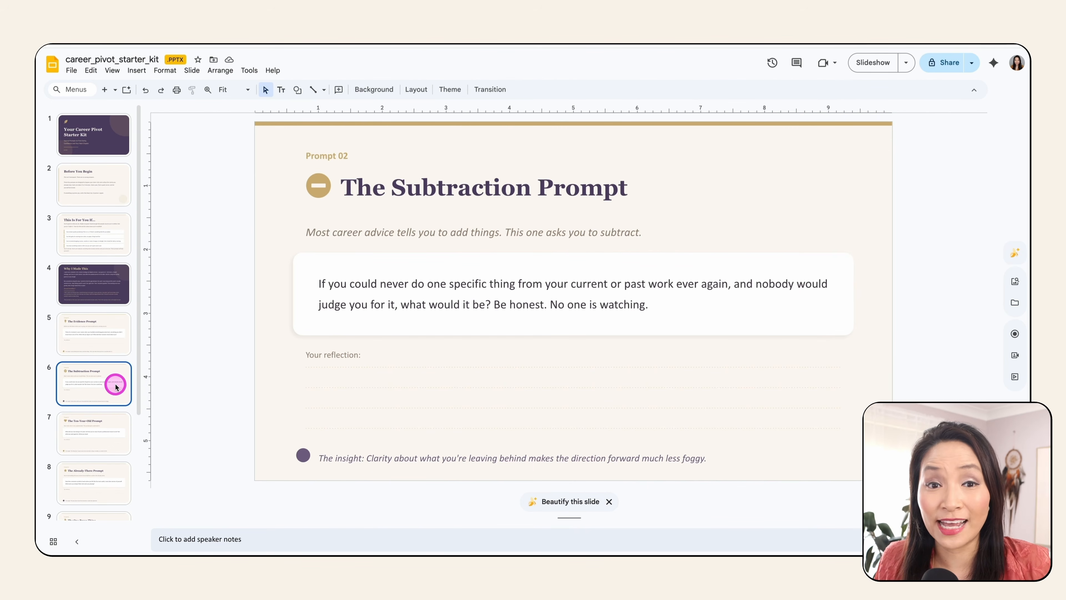
type("-o")
Check which sources are available for inserting an image and find the presentation's download options.
left_click(136, 71)
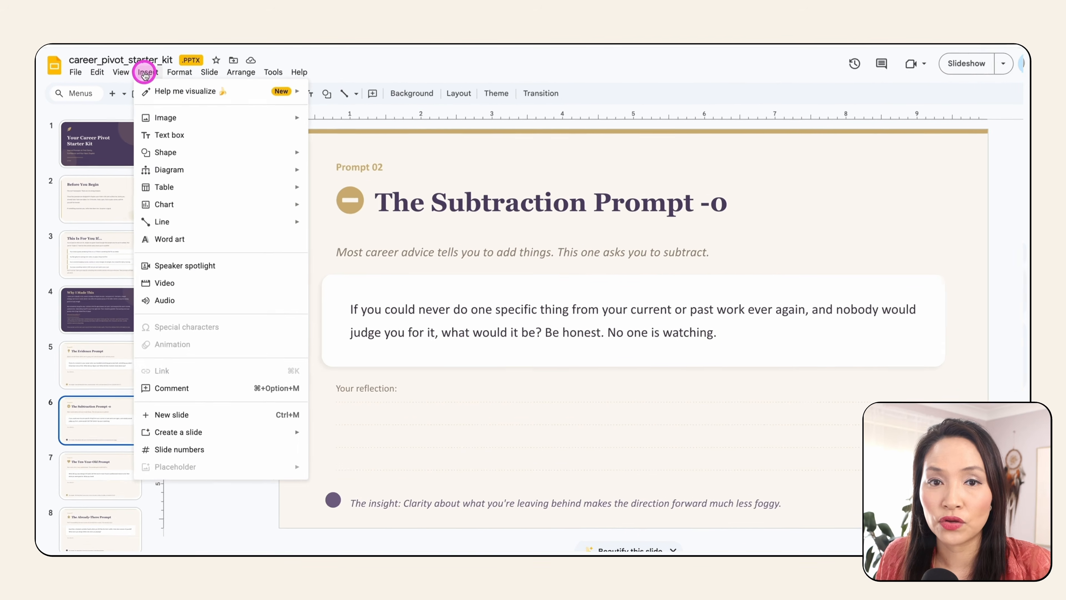
mouse_move(150, 114)
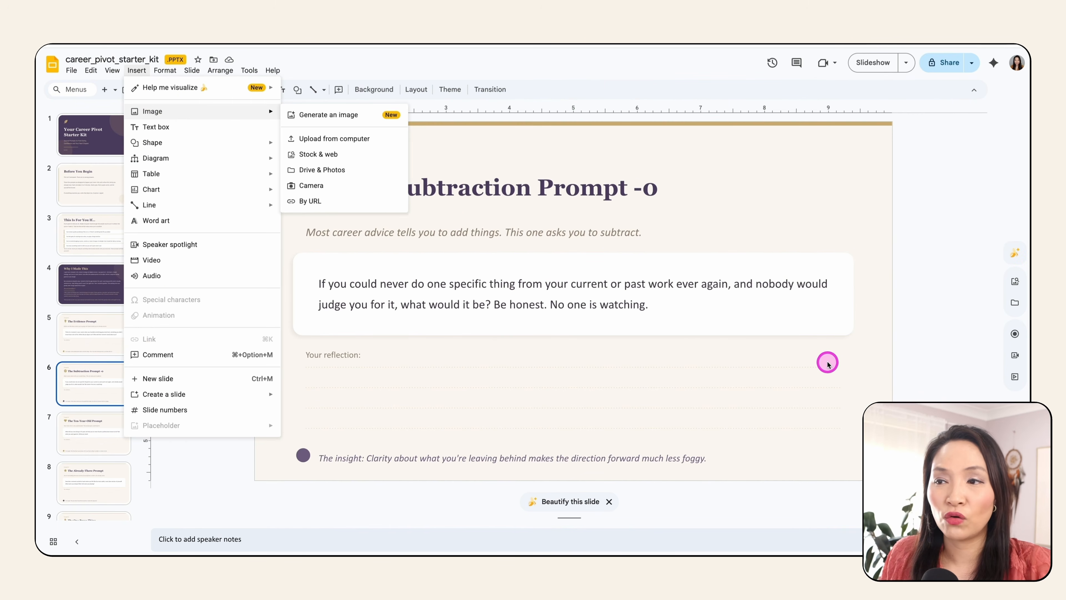
left_click(827, 364)
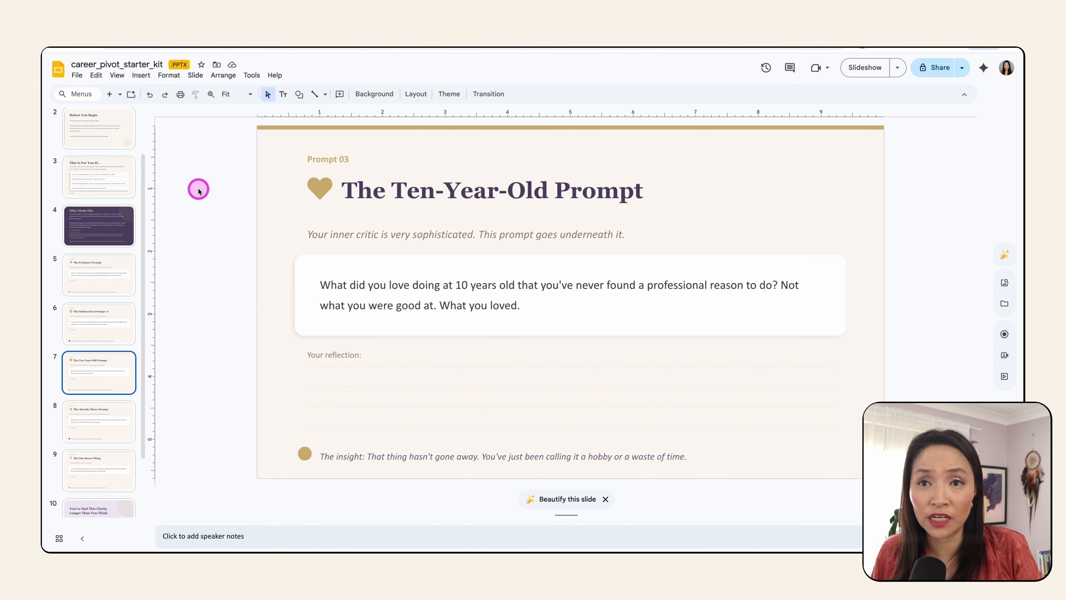
left_click(77, 75)
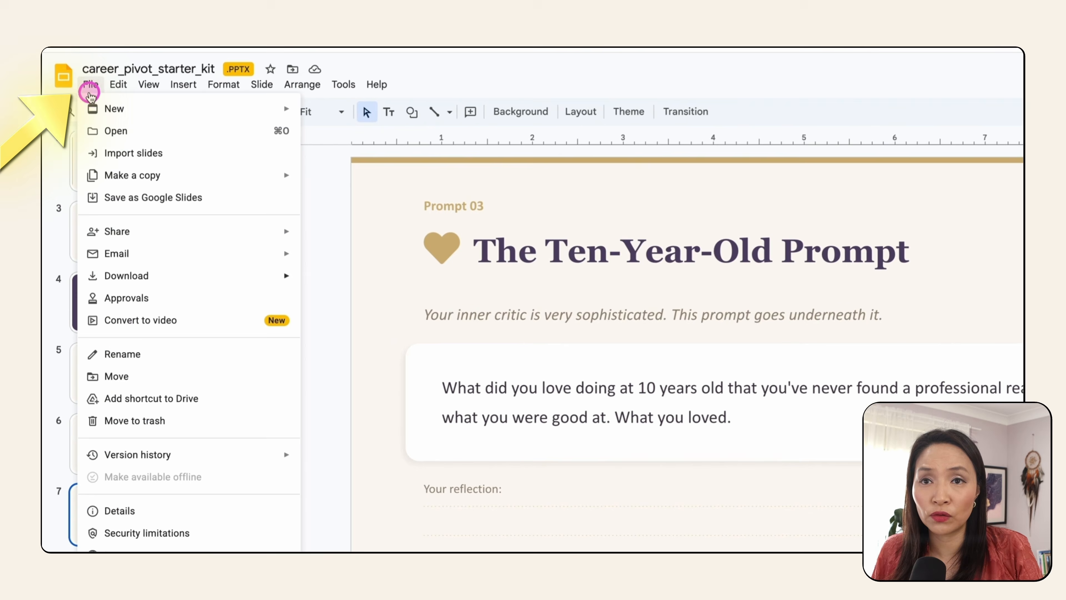
mouse_move(230, 277)
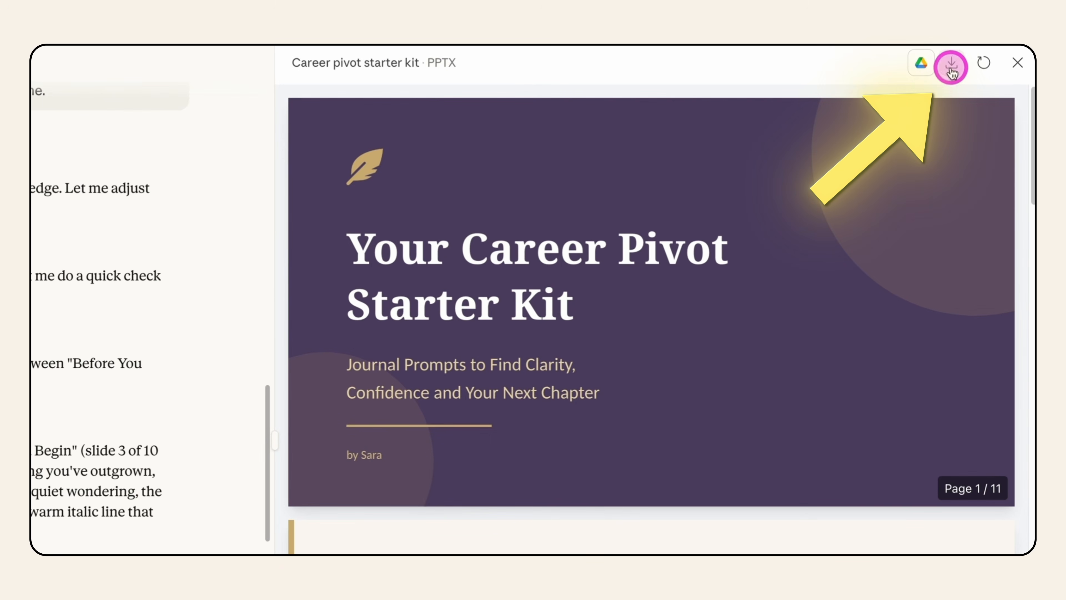
Switch to Claude and download the Career pivot starter kit PPTX.
left_click(952, 66)
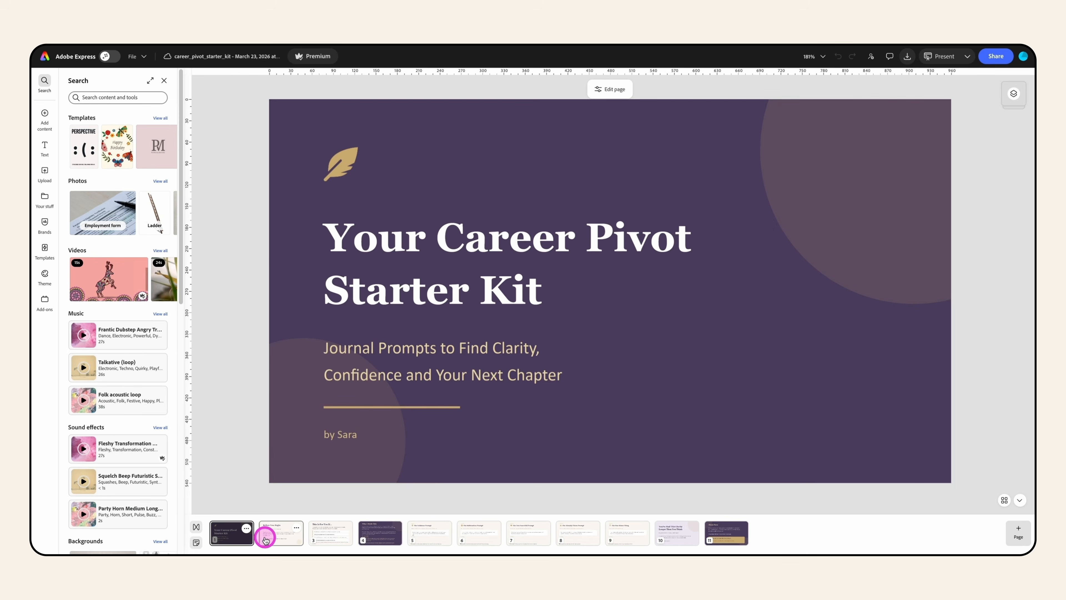
Switch to Adobe Express and look through the imported deck's pages, from page 2 to page 8.
left_click(265, 540)
left_click(338, 537)
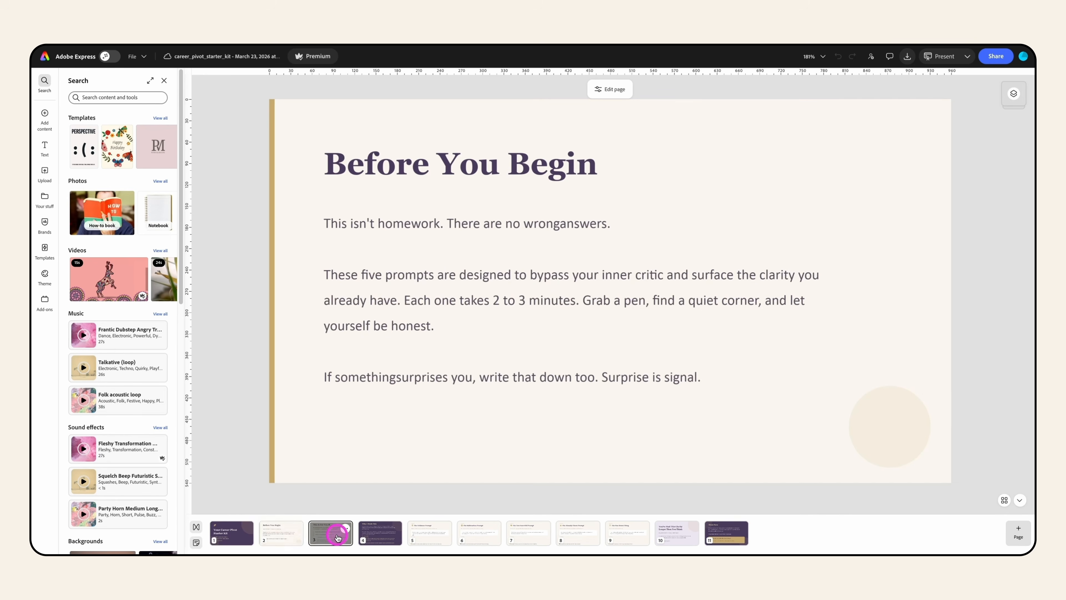
left_click(380, 538)
left_click(423, 541)
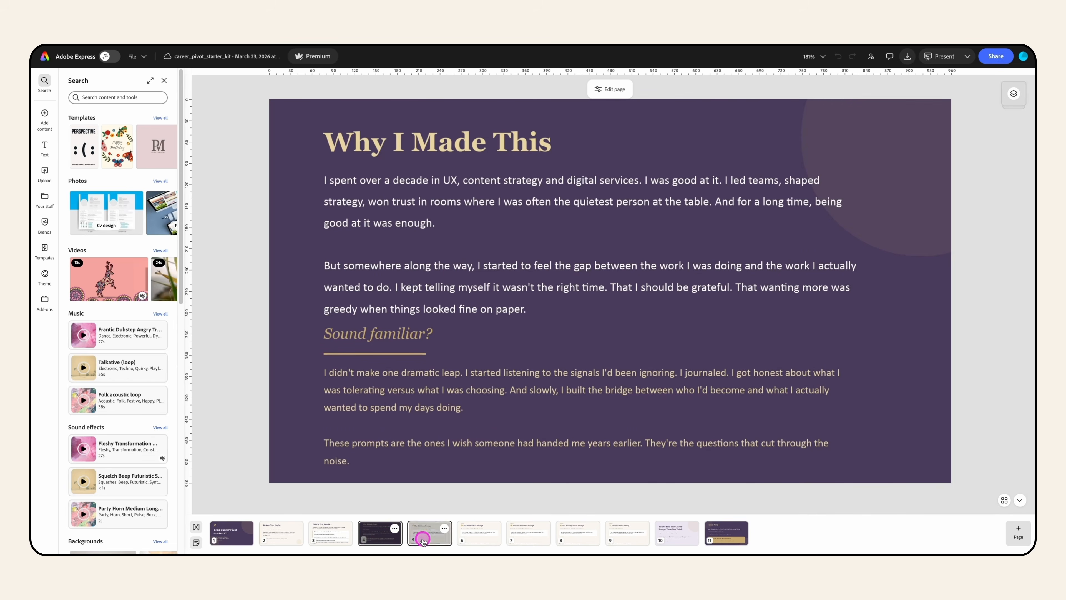
left_click(478, 538)
left_click(538, 539)
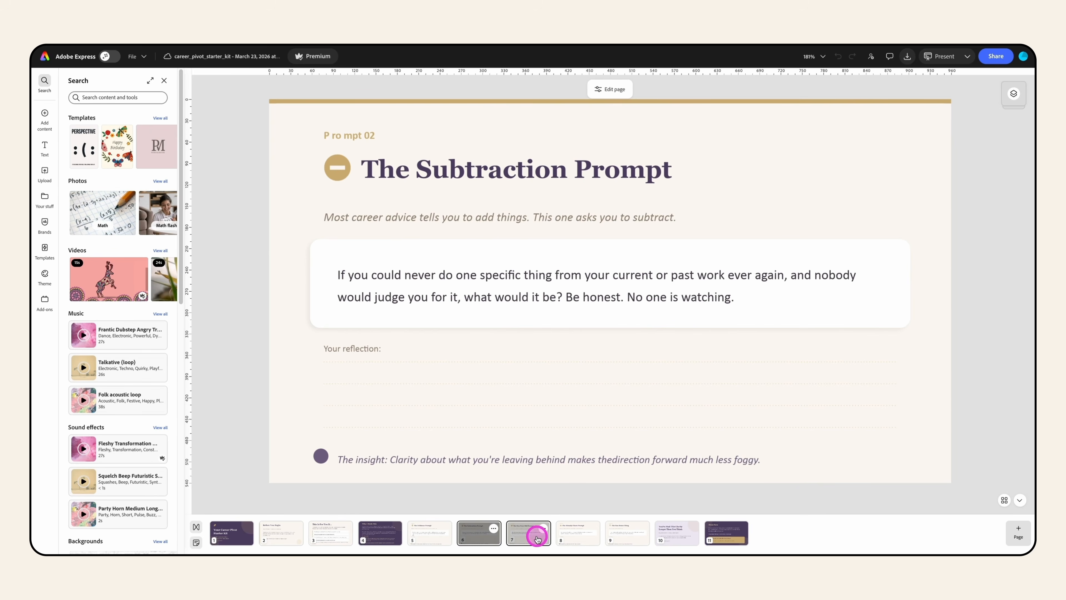
left_click(577, 542)
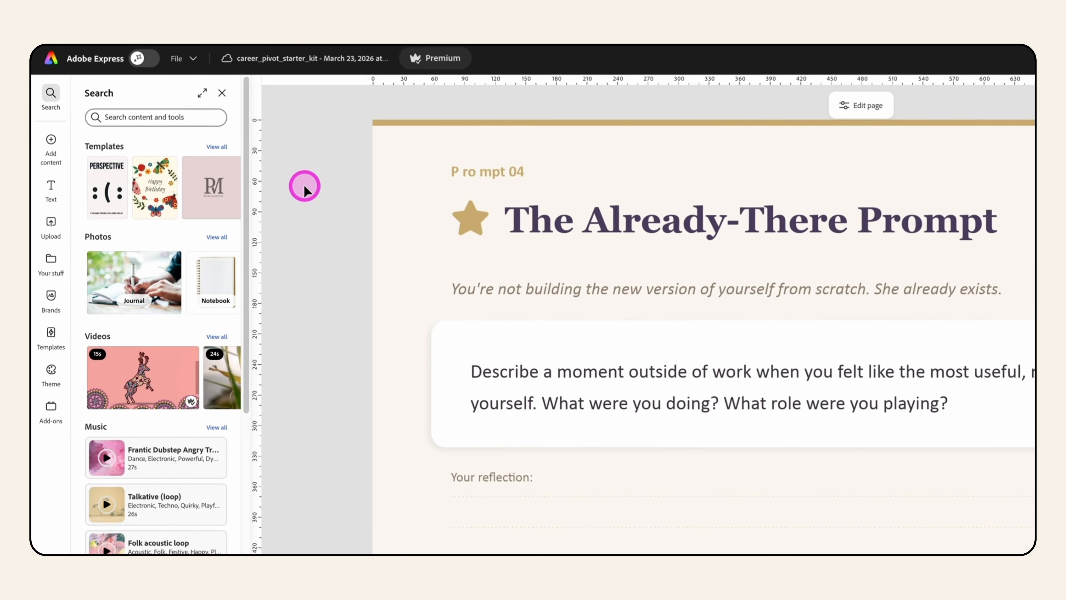
Open the photo media library for adding content and browse its photo categories.
left_click(52, 151)
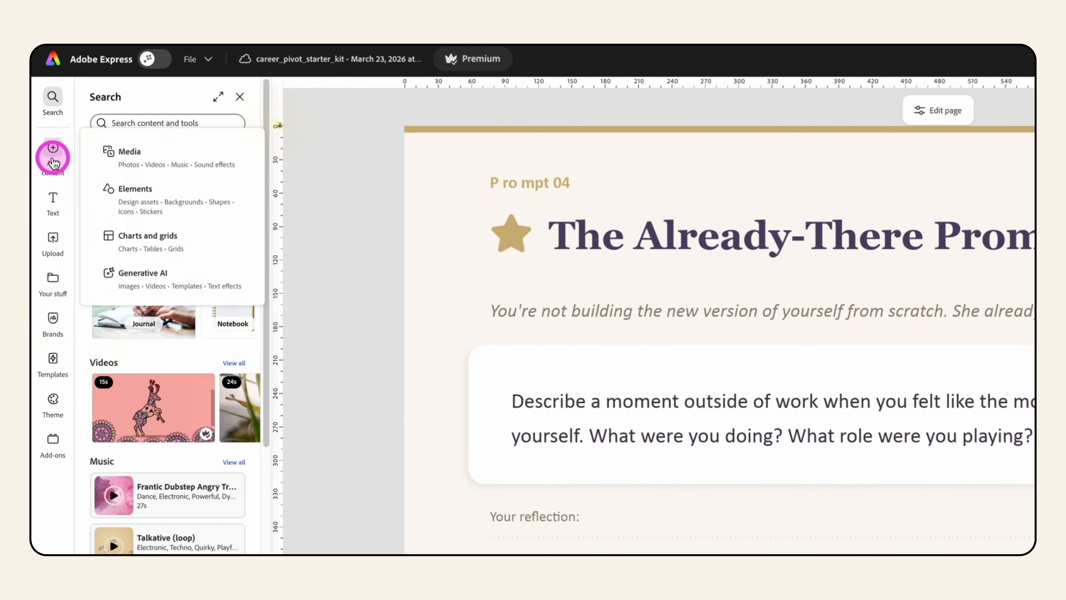
left_click(209, 163)
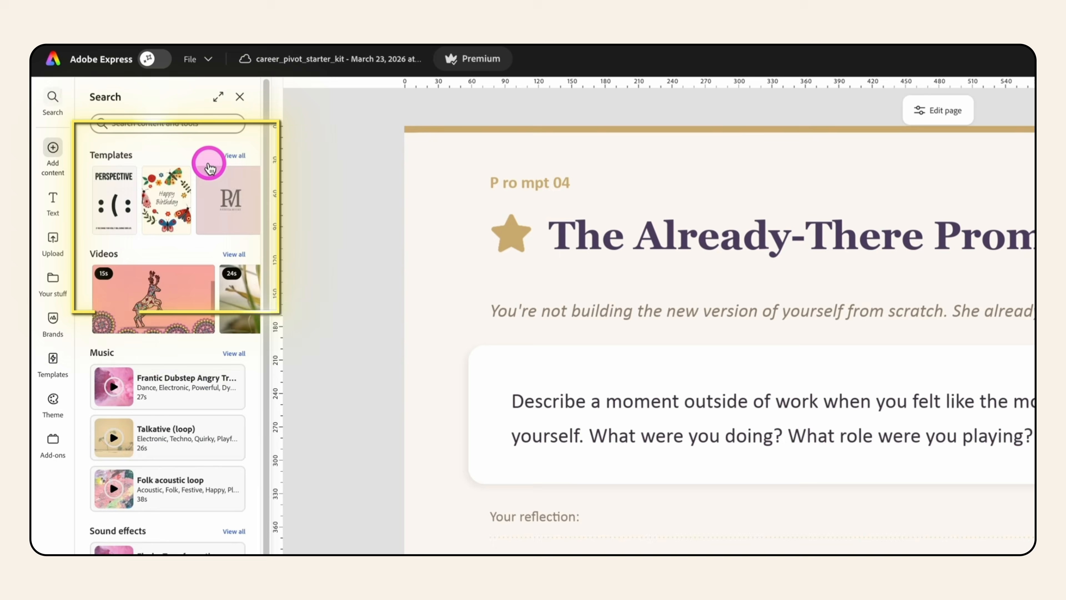
left_click(131, 126)
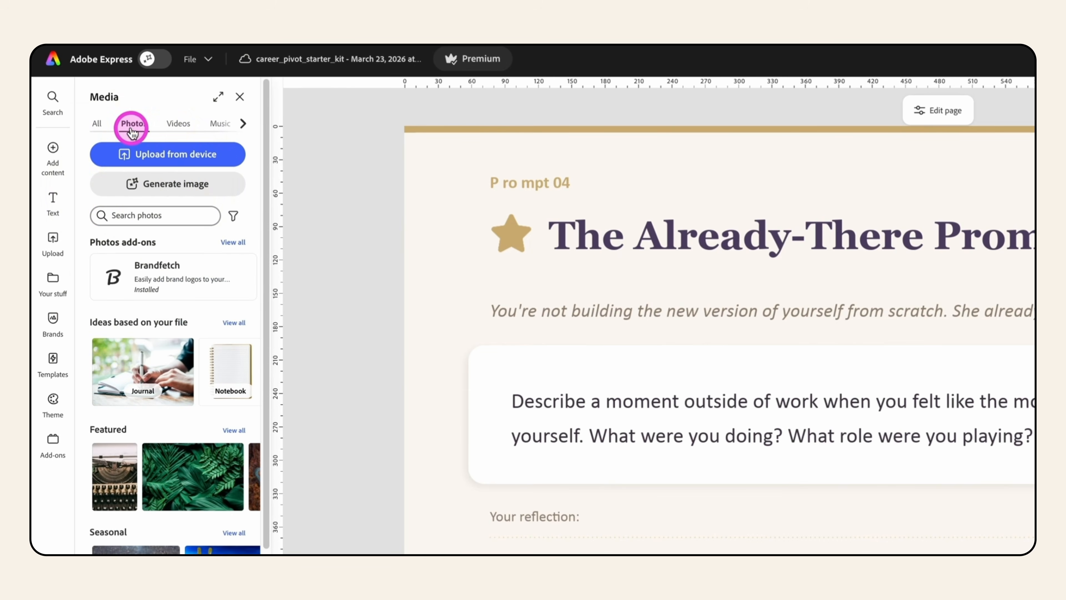
scroll(176, 462, "down", 10)
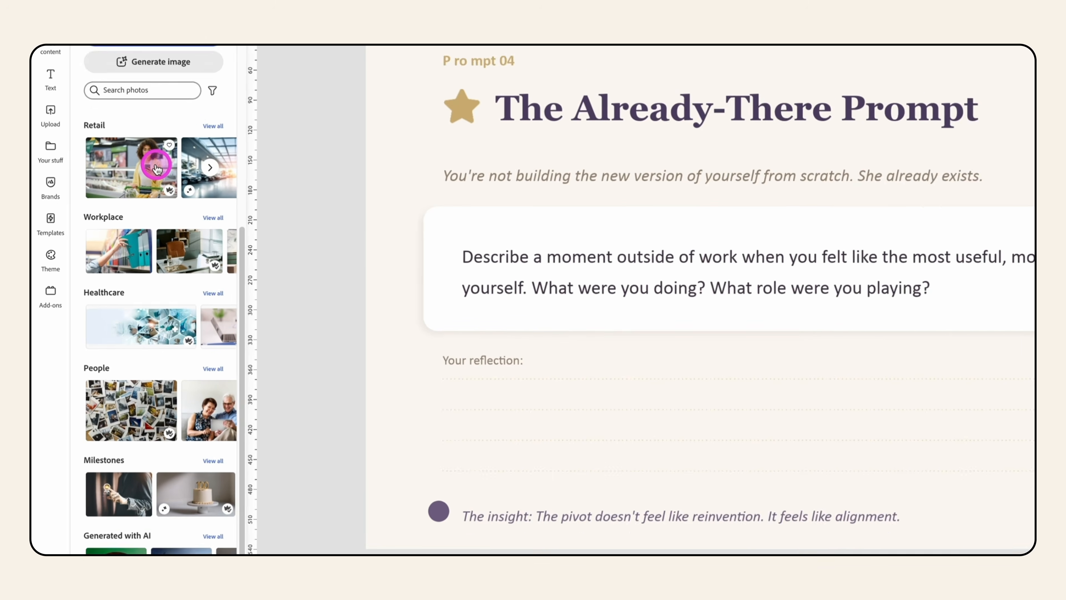
Place the photo of the woman in the blue patterned dress along page 8's right side and remove its background.
scroll(156, 169, "up", 5)
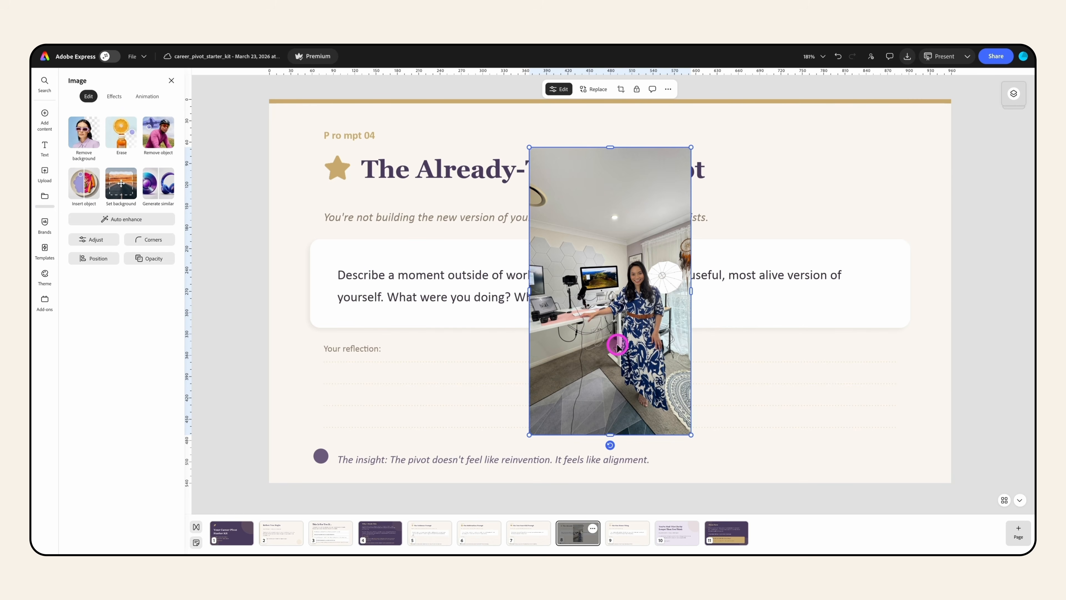
left_click_drag(618, 345, 850, 335)
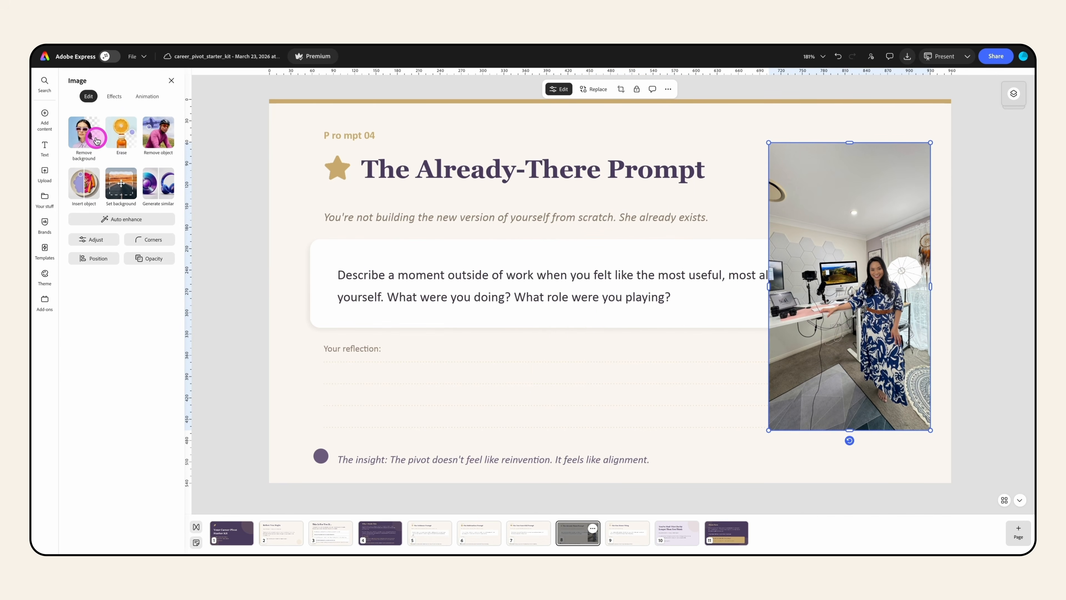
left_click(83, 137)
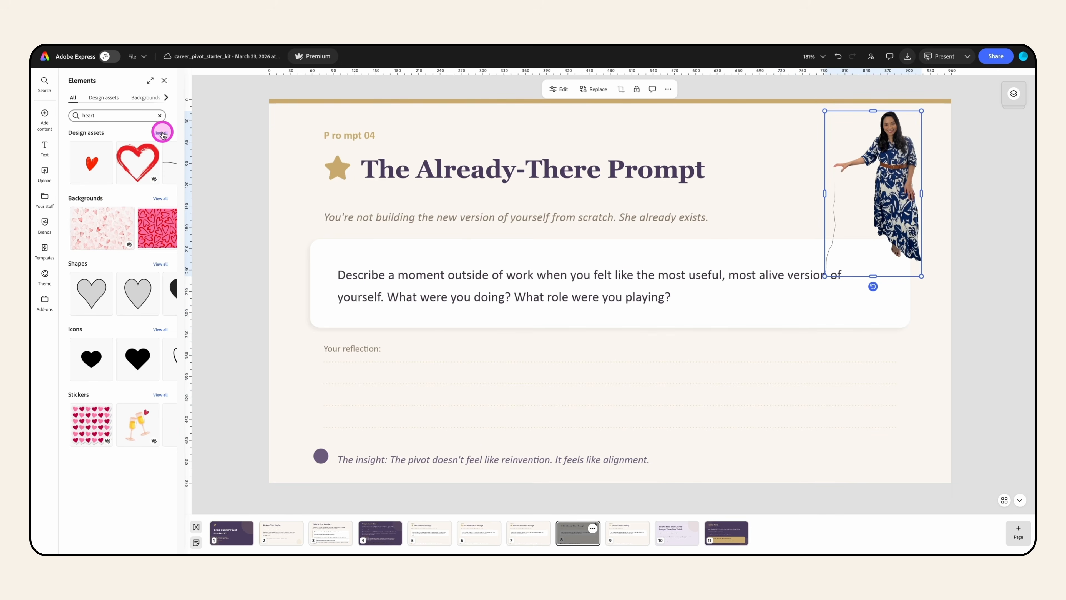
Add the red brush-stroke heart outline from the heart design assets between the page 8 title and the cut-out photo.
mouse_move(143, 157)
left_mouse_down()
mouse_move(613, 302)
mouse_move(595, 322)
mouse_move(869, 370)
mouse_move(836, 397)
mouse_move(772, 216)
mouse_move(770, 167)
left_mouse_up()
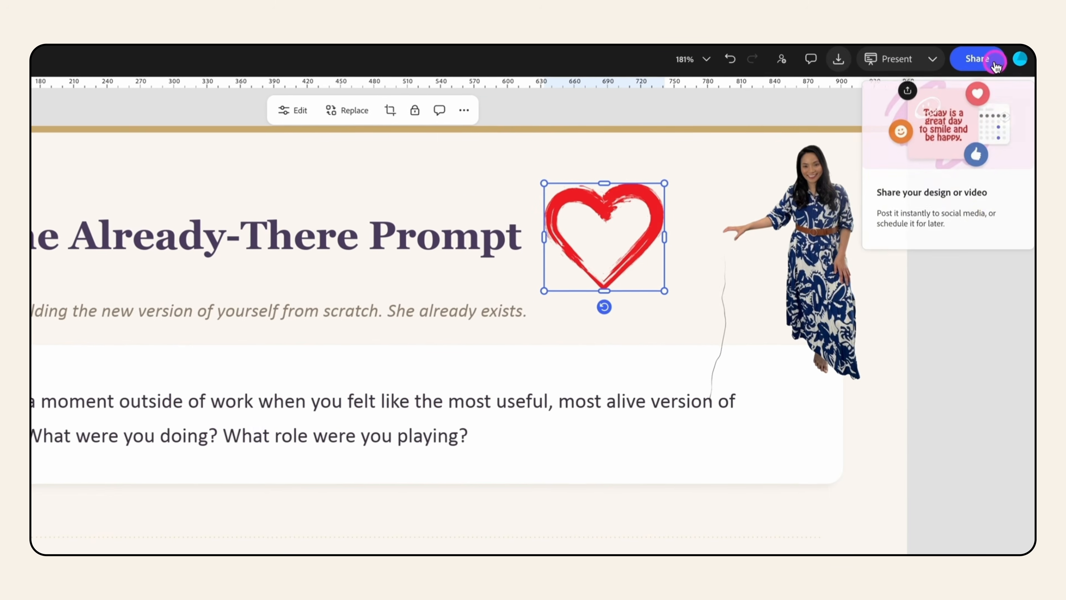
Download all pages of the deck as a PDF Standard file.
left_click(1004, 58)
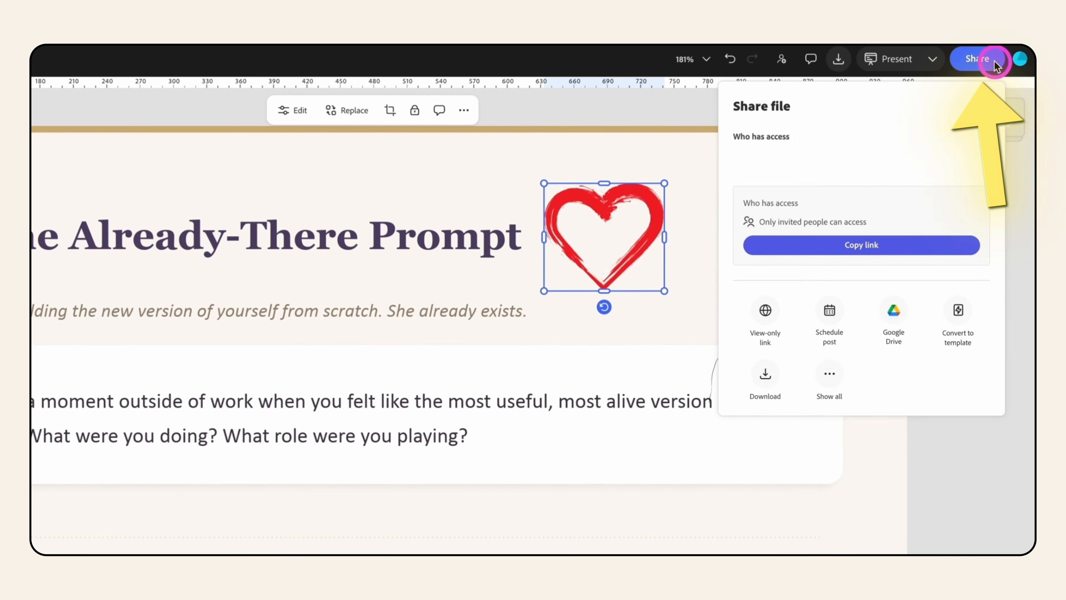
left_click(766, 419)
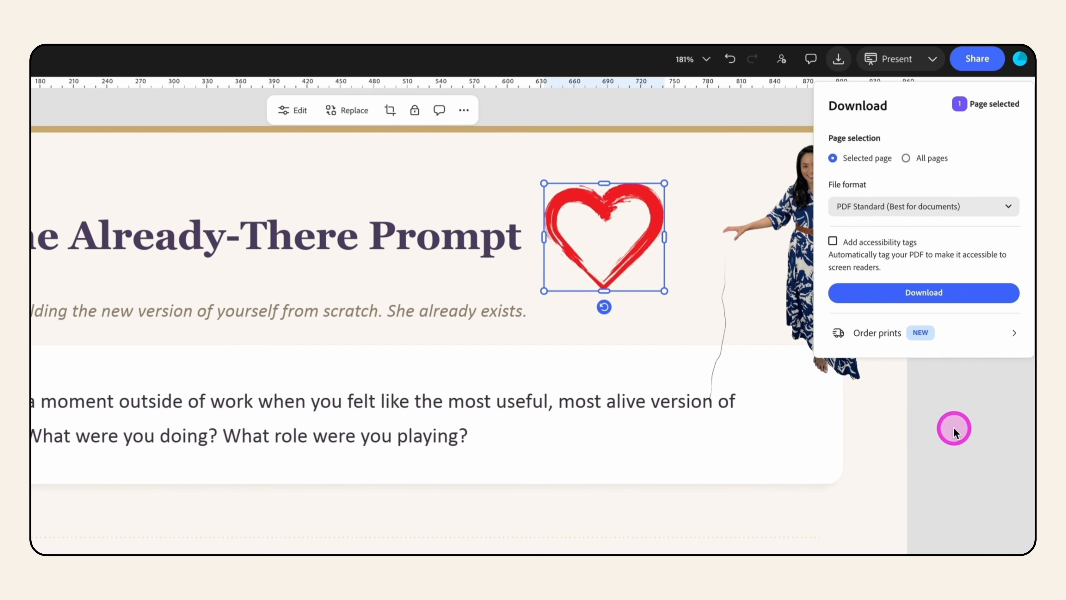
left_click(932, 156)
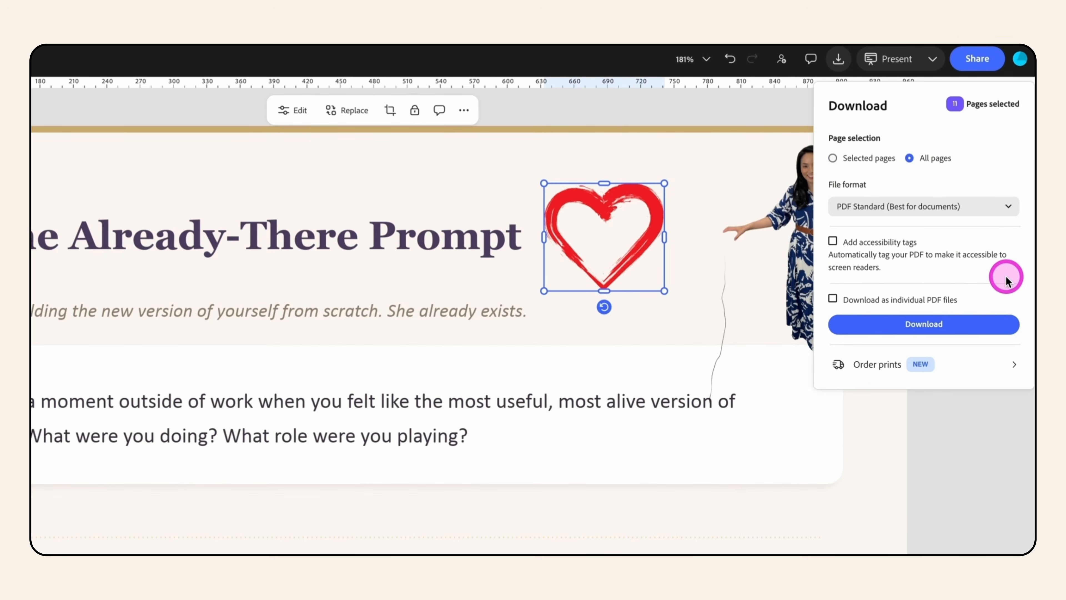
left_click(1002, 320)
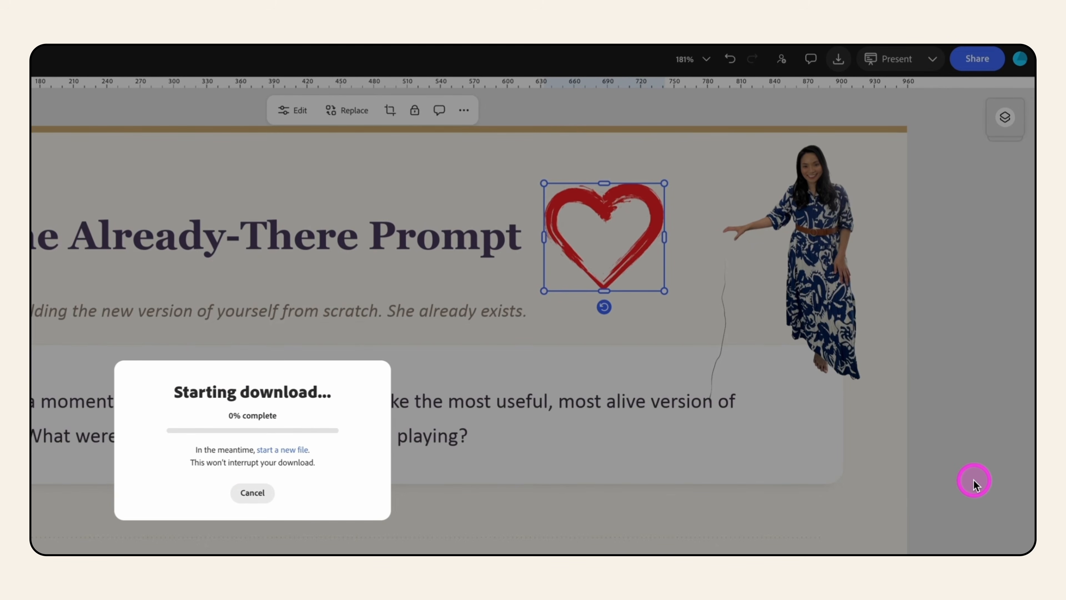